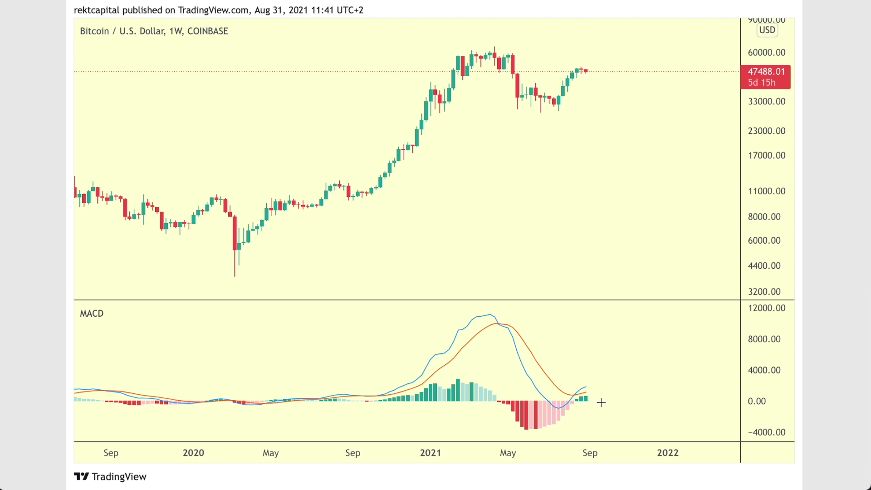
# Frame the latest MACD crossover with a selection and mark a thin band along the MACD zero line.
pyautogui.moveTo(559, 379); pyautogui.dragTo(610, 409)
pyautogui.moveTo(474, 401); pyautogui.dragTo(121, 400)
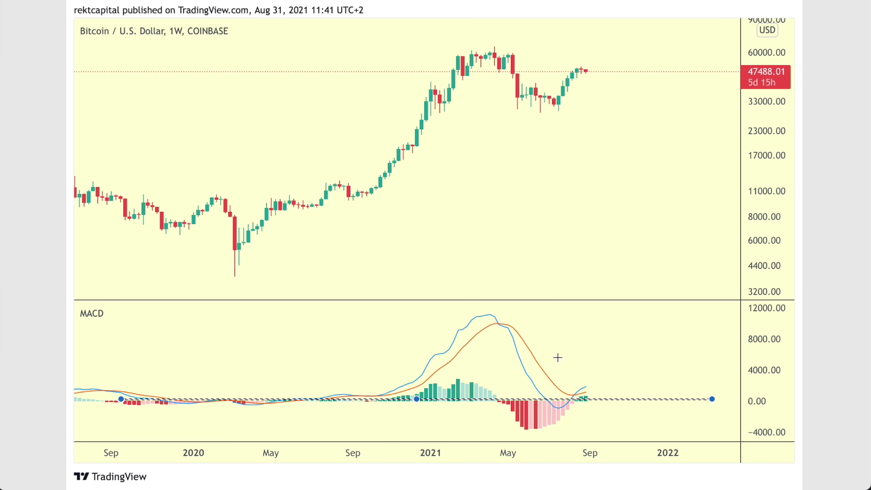
pyautogui.click(532, 432)
# Mark a tall selection over price and MACD for mid-2021, move it to the latest weeks up to September, and clear it.
pyautogui.moveTo(554, 406)
pyautogui.mouseDown()
pyautogui.moveTo(565, 348)
pyautogui.moveTo(566, 60)
pyautogui.mouseUp()
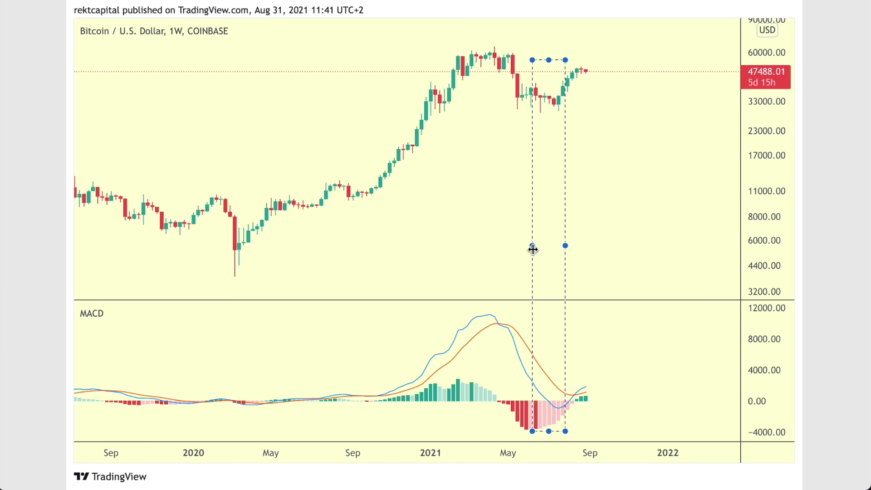
pyautogui.click(588, 247)
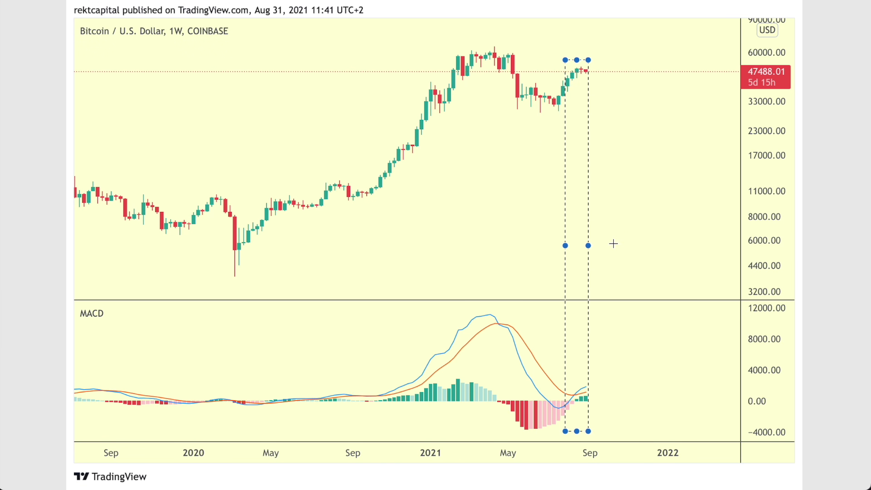
pyautogui.press('Delete')
# Frame the latest MACD crossover for a close-up look and select the 2021 negative histogram bars on the full chart.
pyautogui.moveTo(565, 379); pyautogui.dragTo(608, 409)
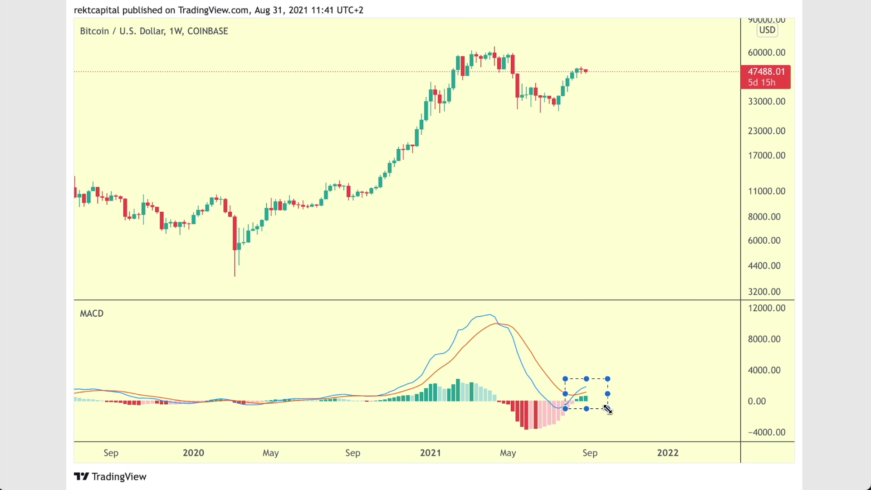
pyautogui.scroll(5, 608, 409)
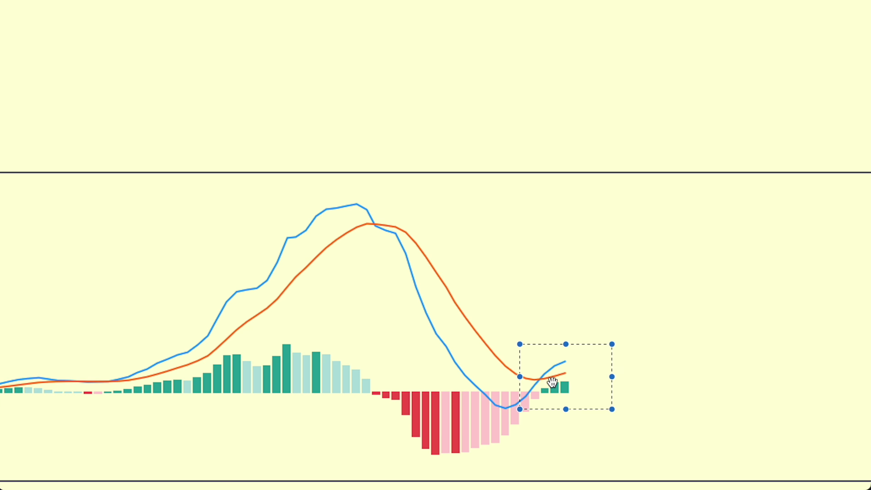
pyautogui.scroll(-2, 597, 311)
pyautogui.click(667, 302)
pyautogui.scroll(8, 668, 301)
pyautogui.scroll(-5, 668, 301)
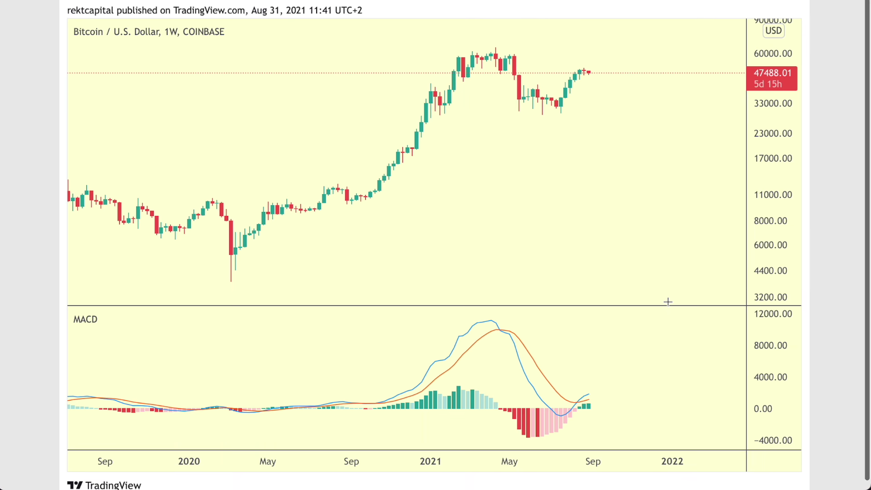
pyautogui.moveTo(498, 401); pyautogui.dragTo(640, 441)
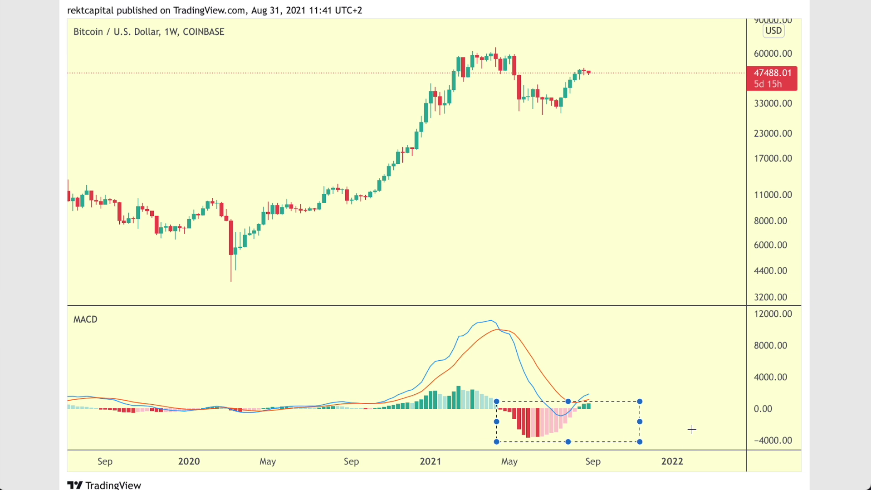
# Switch to the 2015–2022 Bitcoin chart and mark the 2021 negative MACD bars and their depth back across earlier years.
pyautogui.press('Right')
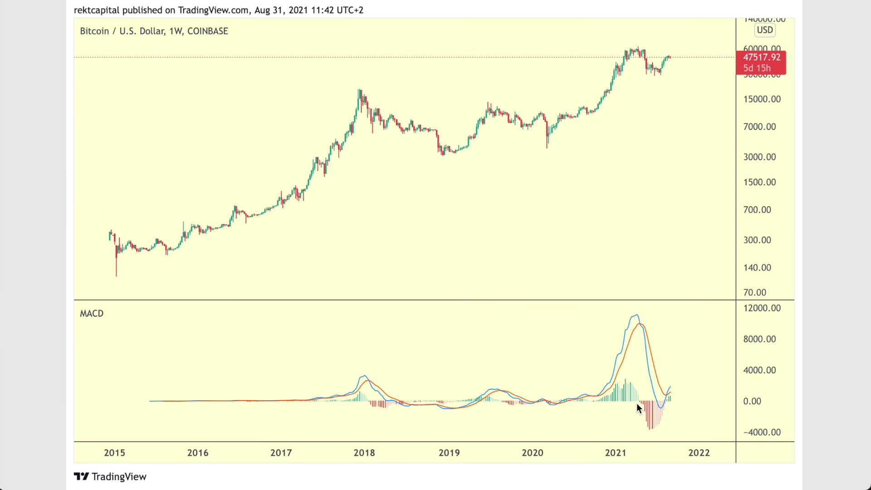
pyautogui.moveTo(635, 399); pyautogui.dragTo(700, 433)
pyautogui.moveTo(634, 418); pyautogui.dragTo(132, 416)
pyautogui.moveTo(683, 400); pyautogui.dragTo(697, 403)
pyautogui.moveTo(655, 400); pyautogui.dragTo(638, 399)
# Frame the early 2018 negative histogram bars, extend the selection up over the price candles for comparison, and clear it.
pyautogui.moveTo(365, 399); pyautogui.dragTo(412, 412)
pyautogui.scroll(5, 405, 404)
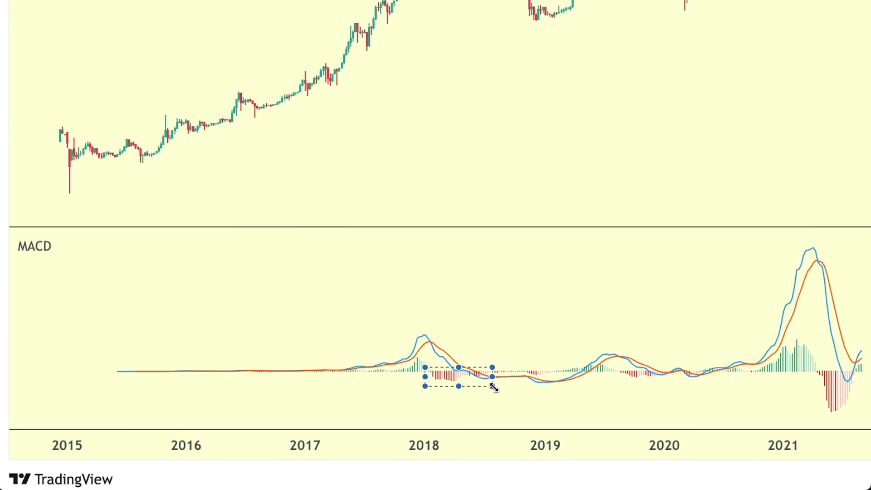
pyautogui.moveTo(387, 392); pyautogui.dragTo(385, 43)
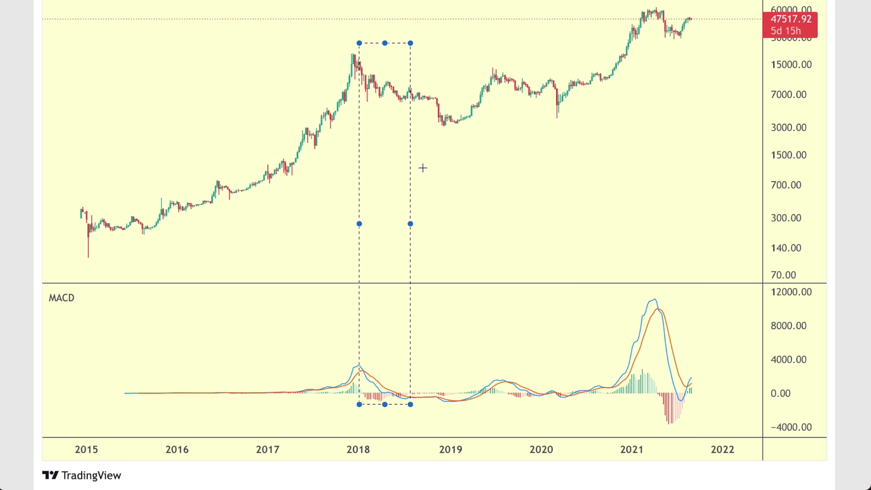
pyautogui.press('Delete')
# Mark the 2021 correction across price and MACD, clear it, and frame the newest MACD crossover.
pyautogui.moveTo(706, 424)
pyautogui.mouseDown()
pyautogui.moveTo(635, 229)
pyautogui.moveTo(657, 41)
pyautogui.moveTo(681, 9)
pyautogui.mouseUp()
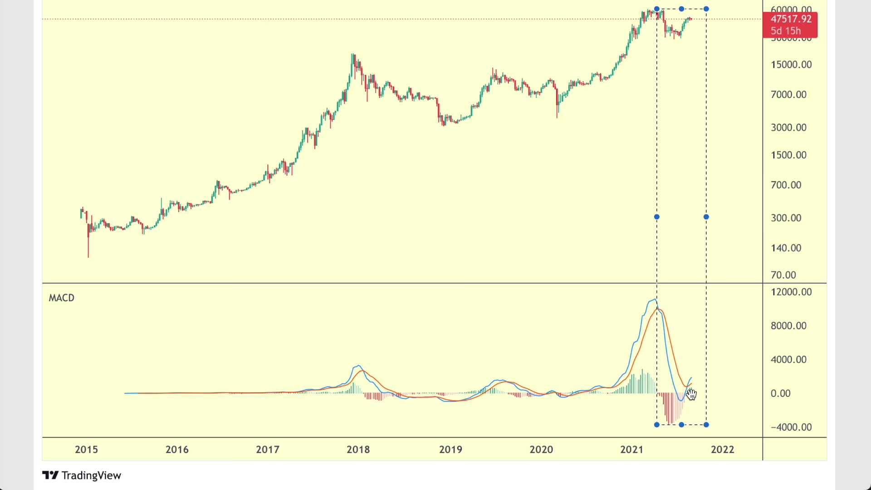
pyautogui.press('Delete')
pyautogui.moveTo(677, 373); pyautogui.dragTo(712, 397)
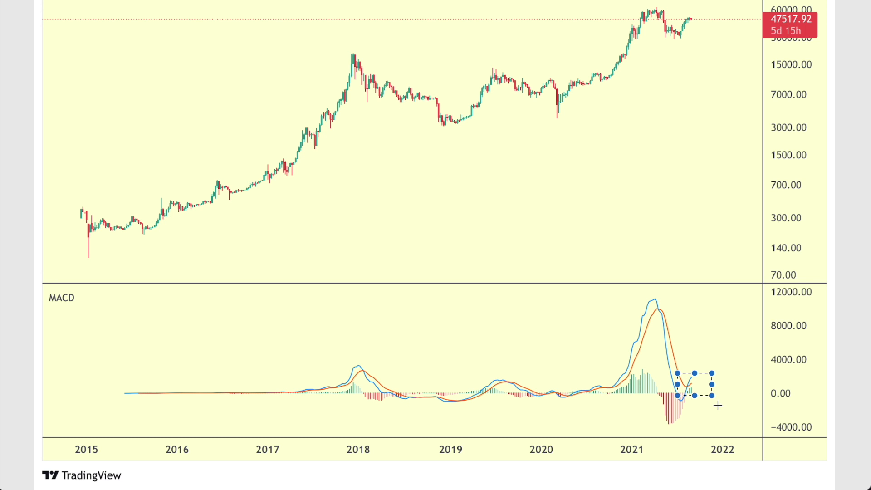
# Mark late 2019 to mid-2020 across price and MACD, shift the selection to 2021, and return to the 2019–2022 chart.
pyautogui.moveTo(511, 414); pyautogui.dragTo(510, 401)
pyautogui.moveTo(569, 370); pyautogui.dragTo(581, 370)
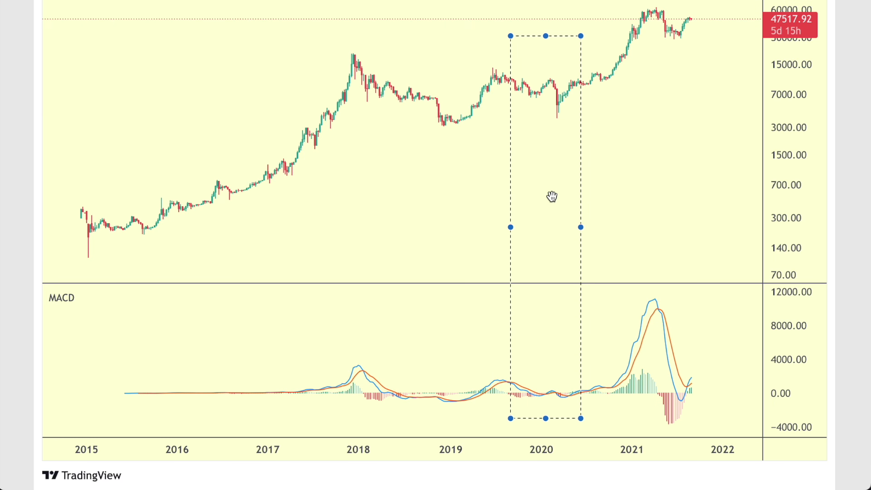
pyautogui.moveTo(552, 196); pyautogui.dragTo(702, 157)
pyautogui.scroll(1, 680, 89)
pyautogui.moveTo(670, 86); pyautogui.dragTo(670, 39)
pyautogui.press('Escape')
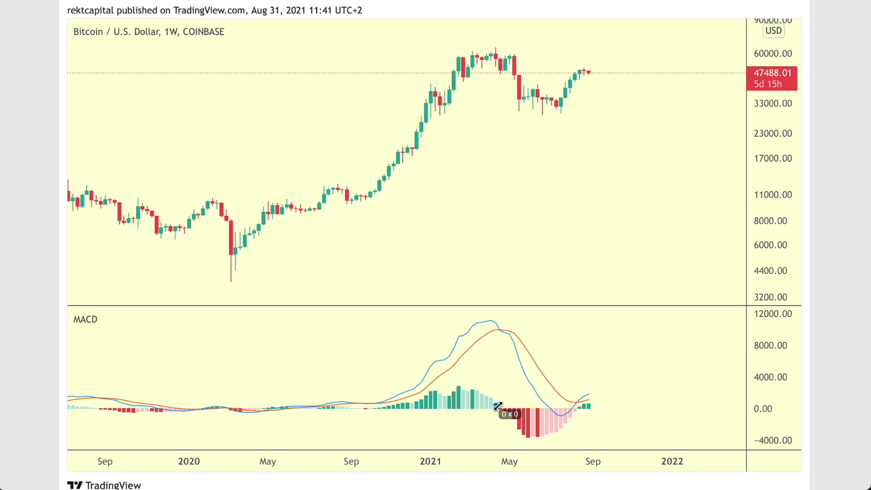
# Frame the 2021 negative histogram bars and the latest MACD crossover, and clear the selection.
pyautogui.moveTo(495, 406); pyautogui.dragTo(606, 450)
pyautogui.moveTo(571, 395); pyautogui.dragTo(630, 423)
pyautogui.click(637, 420)
# Examine the MACD panel close up and frame the newest green histogram bars.
pyautogui.scroll(2, 644, 411)
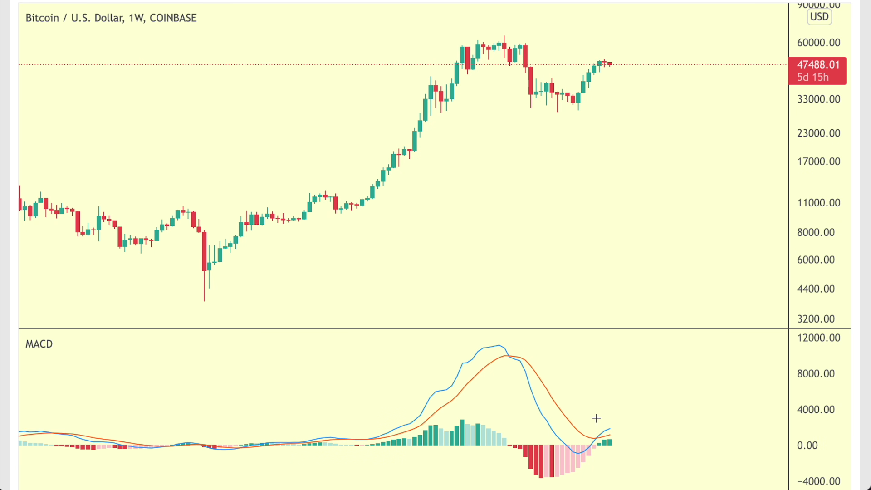
pyautogui.scroll(-1, 674, 448)
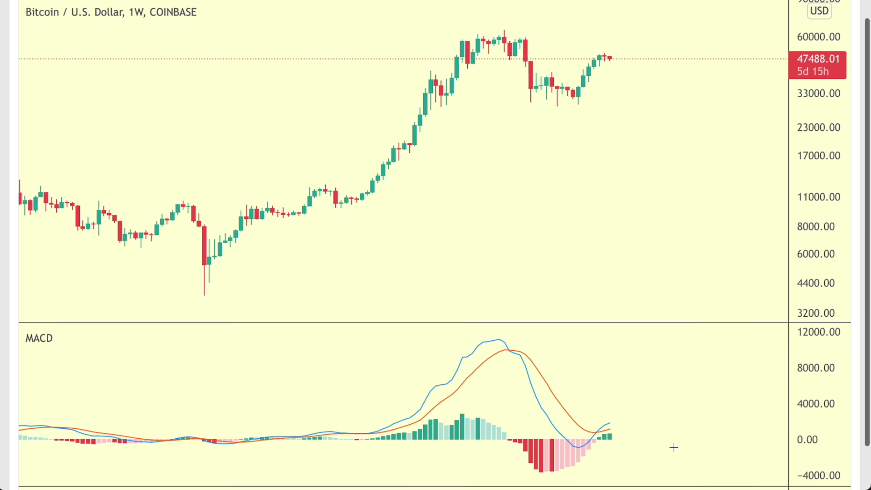
pyautogui.scroll(-2, 673, 448)
pyautogui.scroll(8, 673, 448)
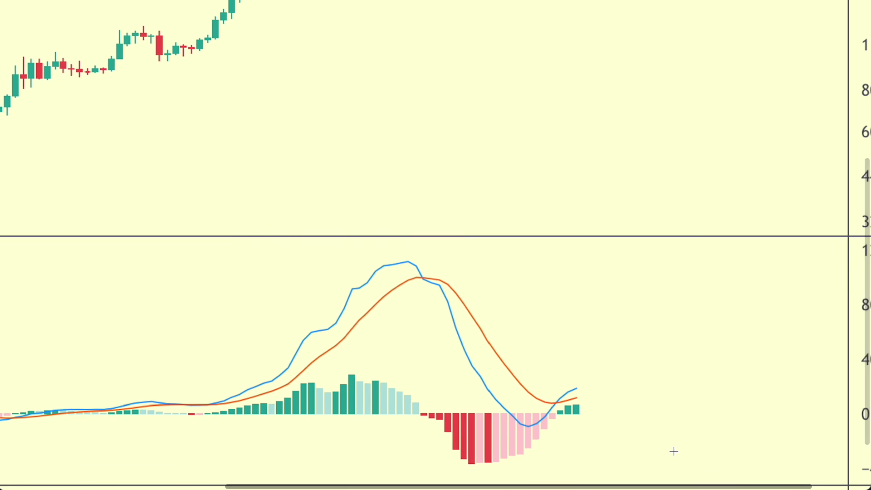
pyautogui.scroll(3, 673, 452)
pyautogui.scroll(-3, 671, 451)
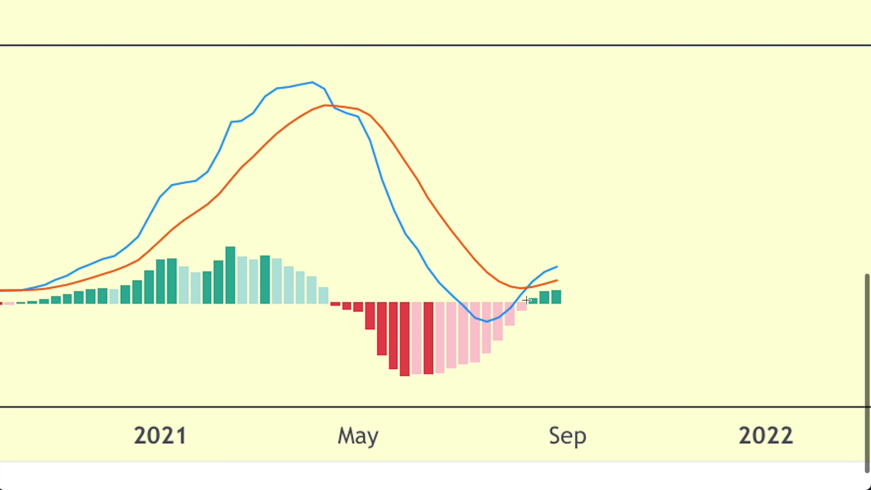
pyautogui.moveTo(525, 293); pyautogui.dragTo(624, 307)
pyautogui.press('Delete')
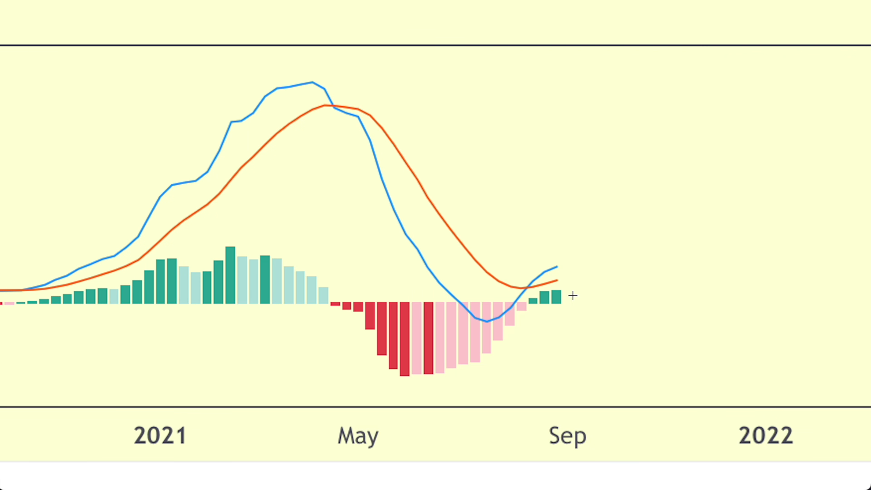
pyautogui.moveTo(525, 282); pyautogui.dragTo(583, 311)
pyautogui.scroll(-1, 627, 312)
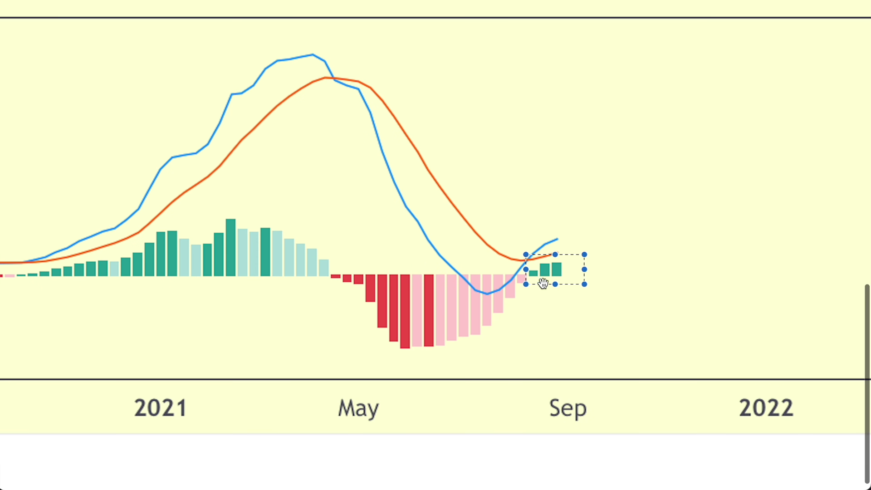
pyautogui.click(603, 254)
# Frame the MACD line crossover point, the diverging line ends, and the newest green bars in turn, and clear the selection.
pyautogui.moveTo(516, 248); pyautogui.dragTo(542, 267)
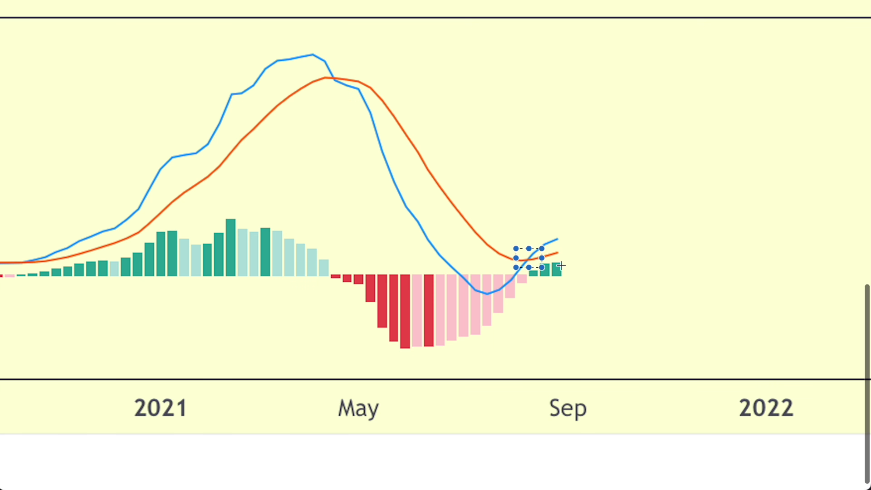
pyautogui.moveTo(542, 229); pyautogui.dragTo(593, 260)
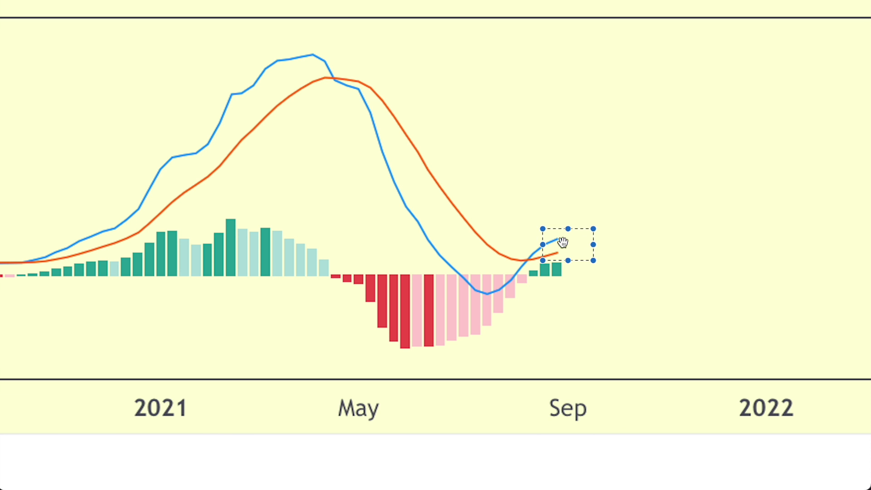
pyautogui.click(620, 237)
pyautogui.moveTo(534, 258); pyautogui.dragTo(587, 281)
pyautogui.click(611, 254)
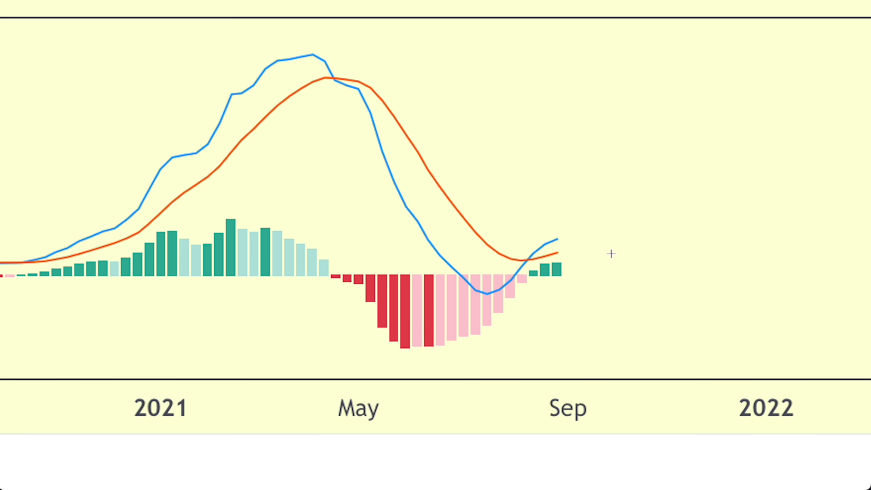
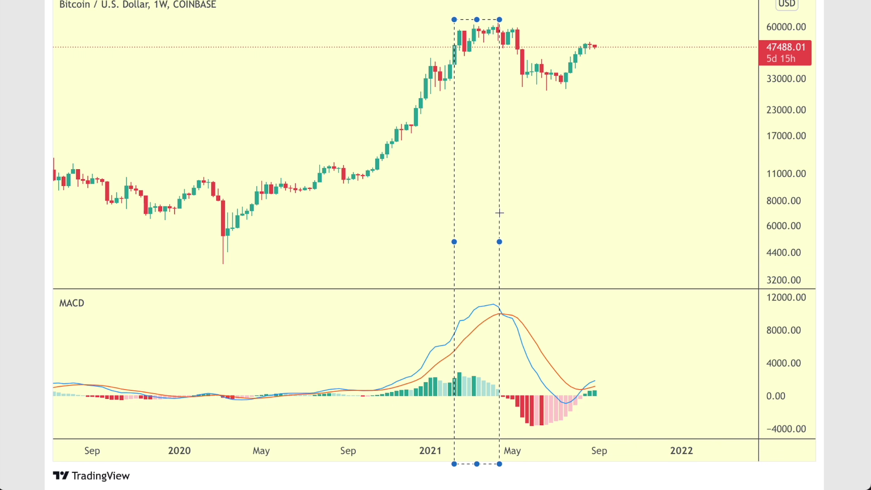
# Mark the latest weeks from the MACD panel up to the price candles, widen the selection to an earlier start, and clear it.
pyautogui.moveTo(584, 426); pyautogui.dragTo(645, 26)
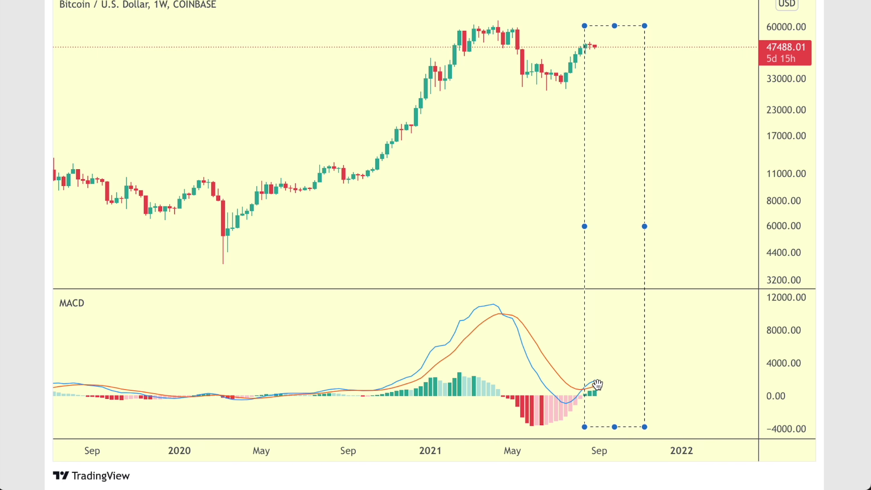
pyautogui.moveTo(584, 226); pyautogui.dragTo(577, 226)
pyautogui.press('Delete')
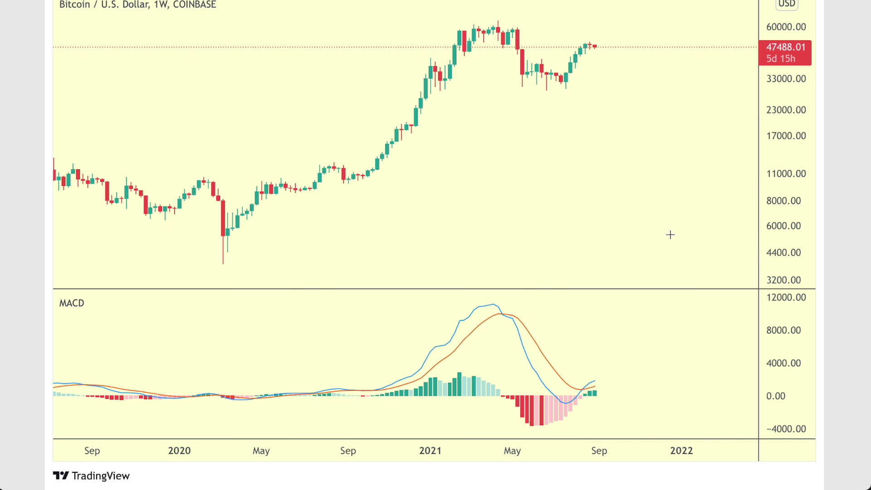
# Mark a horizontal price level from the early 2021 pullback through the latest candles, examine it close up, and clear it.
pyautogui.scroll(1, 670, 234)
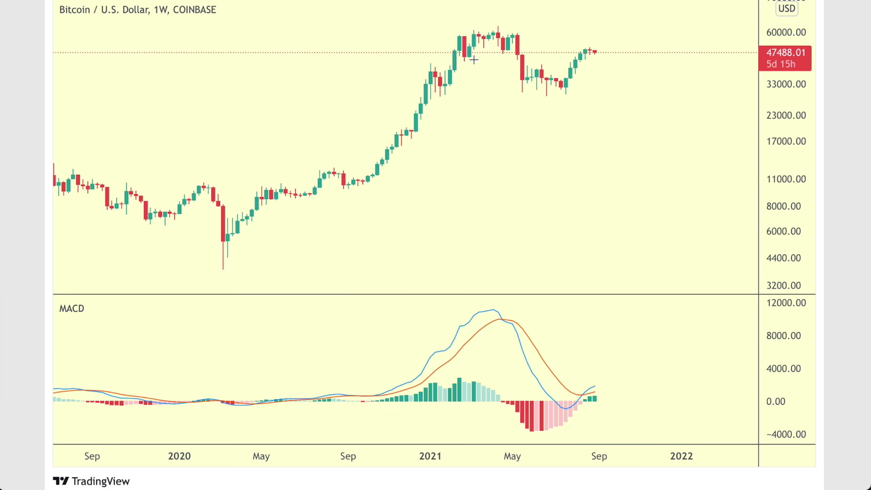
pyautogui.moveTo(464, 58); pyautogui.dragTo(679, 57)
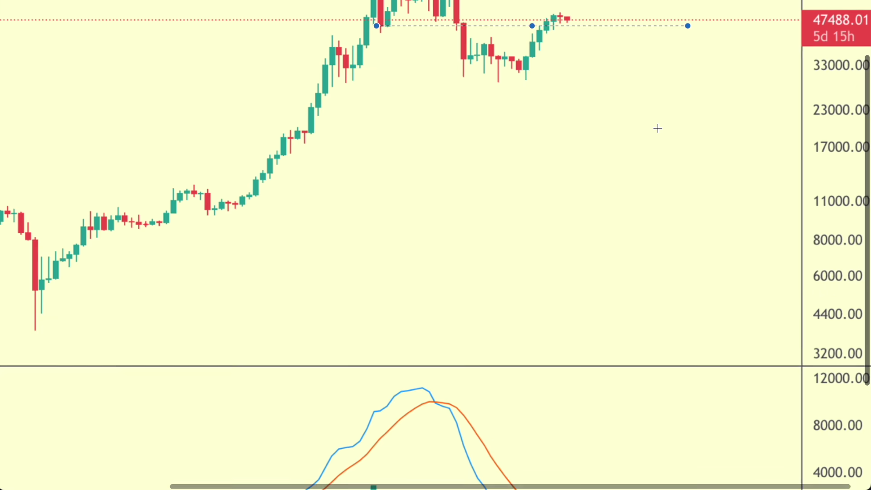
pyautogui.scroll(5, 657, 128)
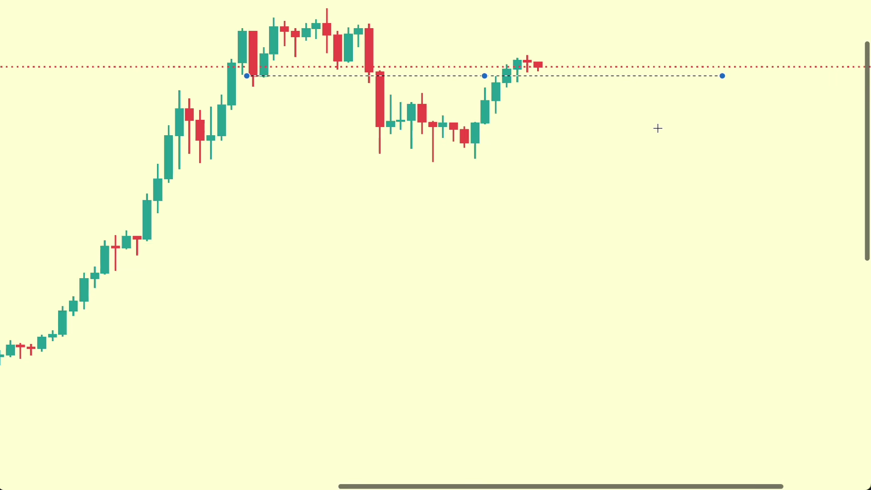
pyautogui.scroll(3, 658, 128)
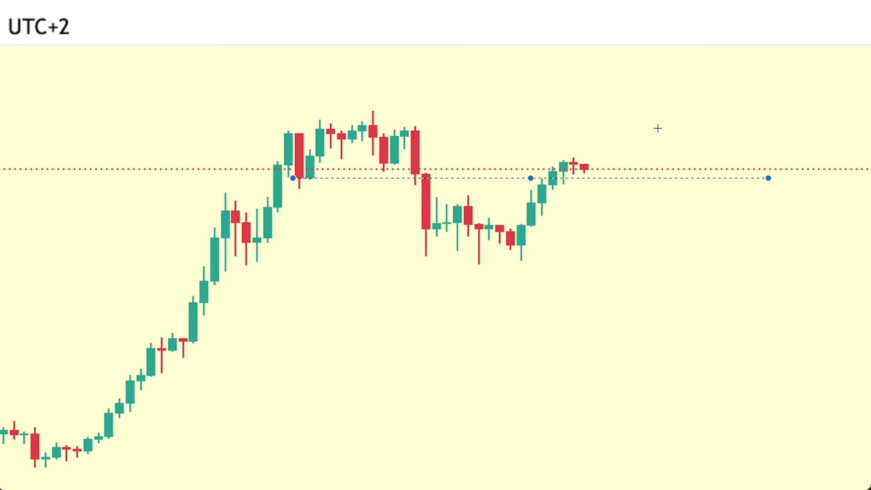
pyautogui.scroll(-1, 658, 128)
pyautogui.hscroll(5, 585, 178)
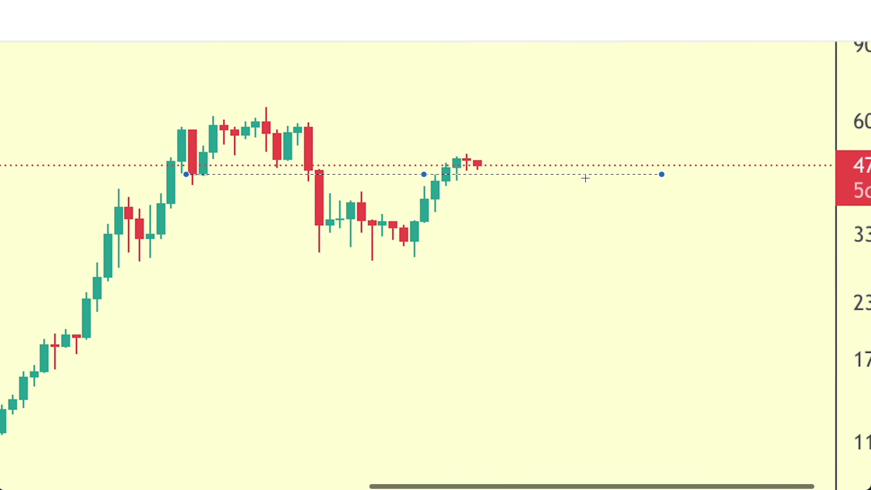
pyautogui.hscroll(-4, 556, 178)
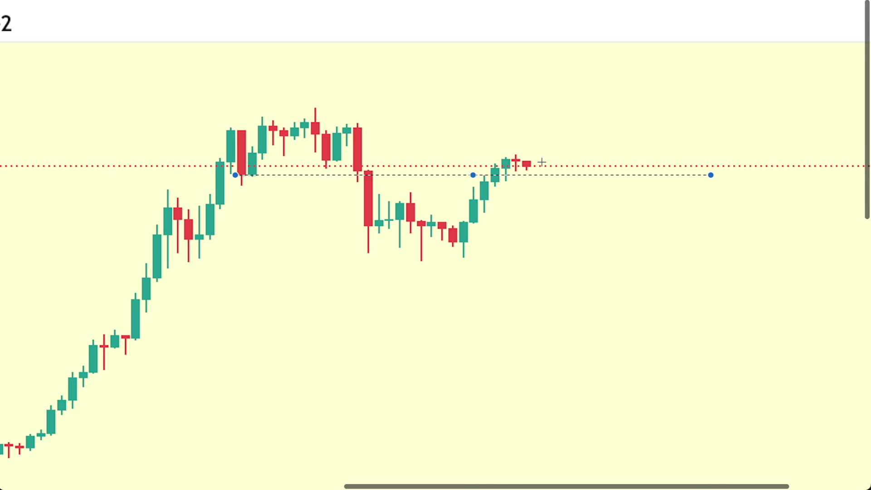
pyautogui.press('Delete')
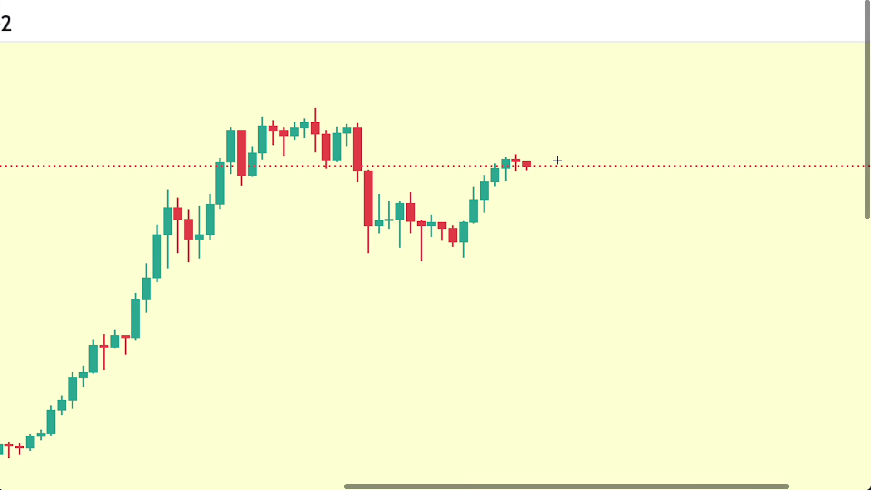
pyautogui.hotkey('ctrl', '-')
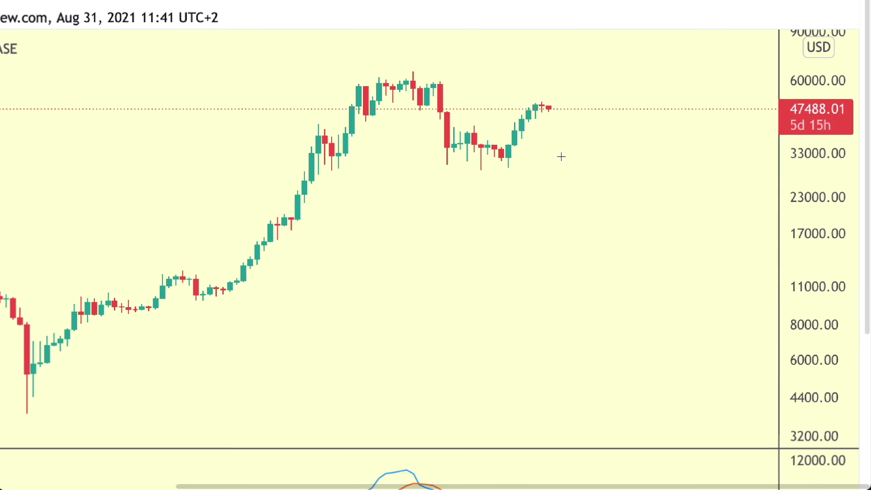